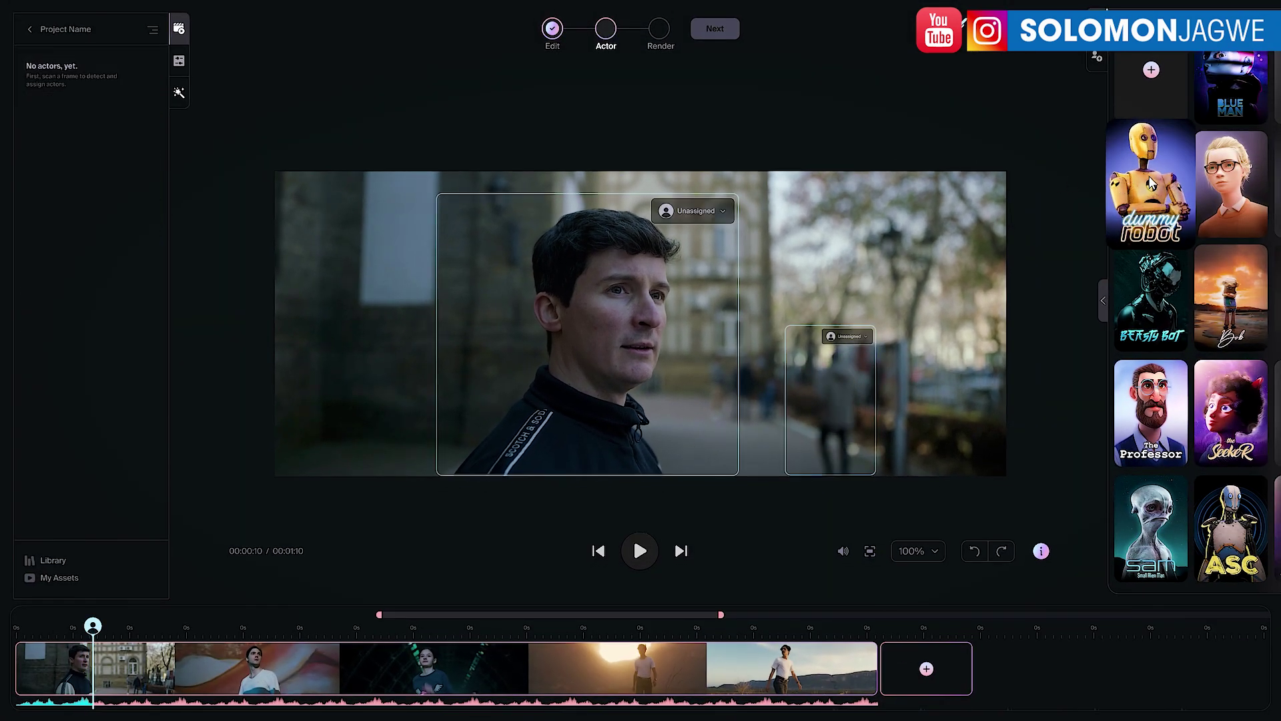
Assign Dummy Bot, The Professor and Small Alien Man to the actors and start processing the final composition
{"action": "left_click_drag", "start_coordinate": [1150, 184], "coordinate": [657, 341]}
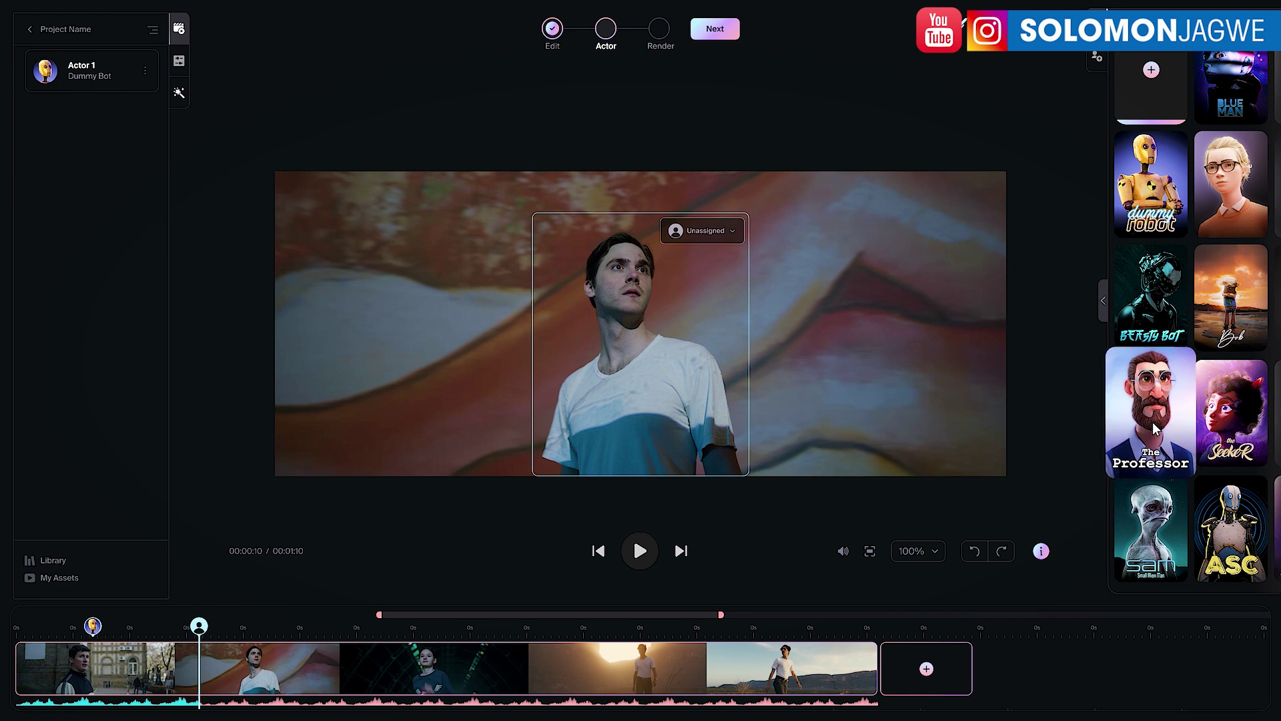
{"action": "left_click_drag", "start_coordinate": [1152, 422], "coordinate": [691, 371]}
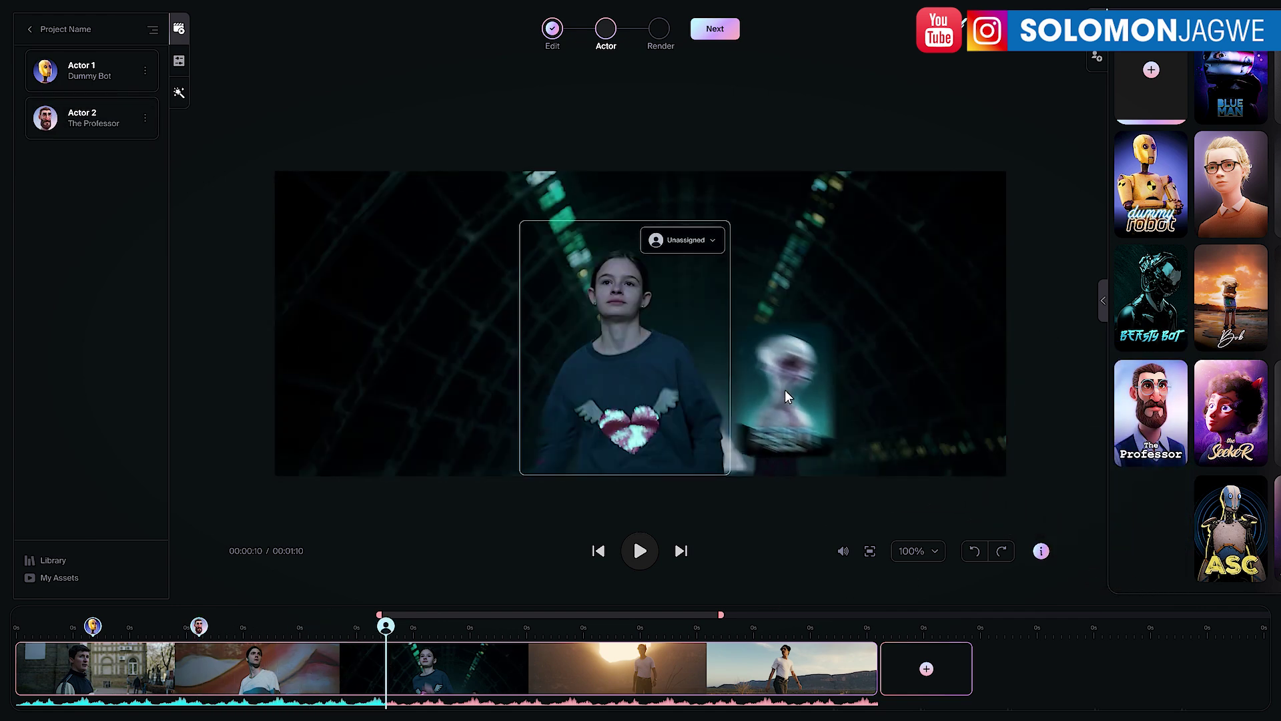
{"action": "left_click_drag", "start_coordinate": [784, 390], "coordinate": [685, 354]}
{"action": "left_click", "coordinate": [734, 30]}
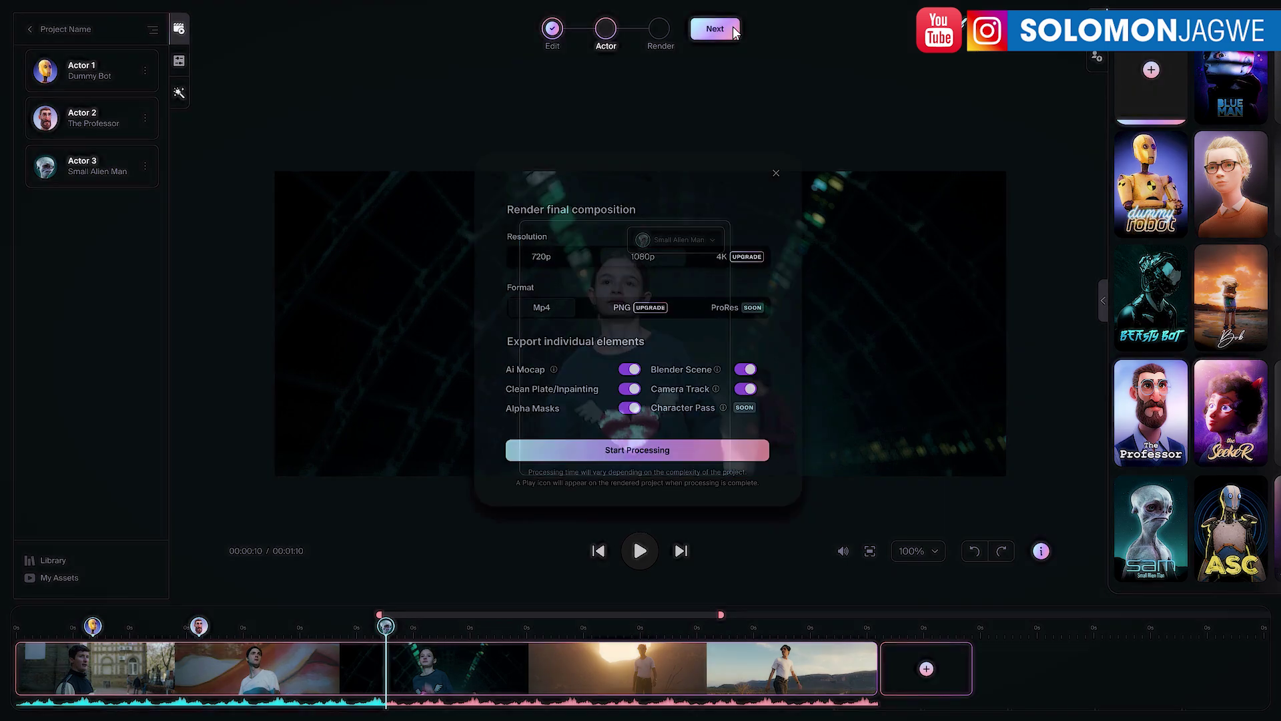
{"action": "left_click", "coordinate": [735, 448]}
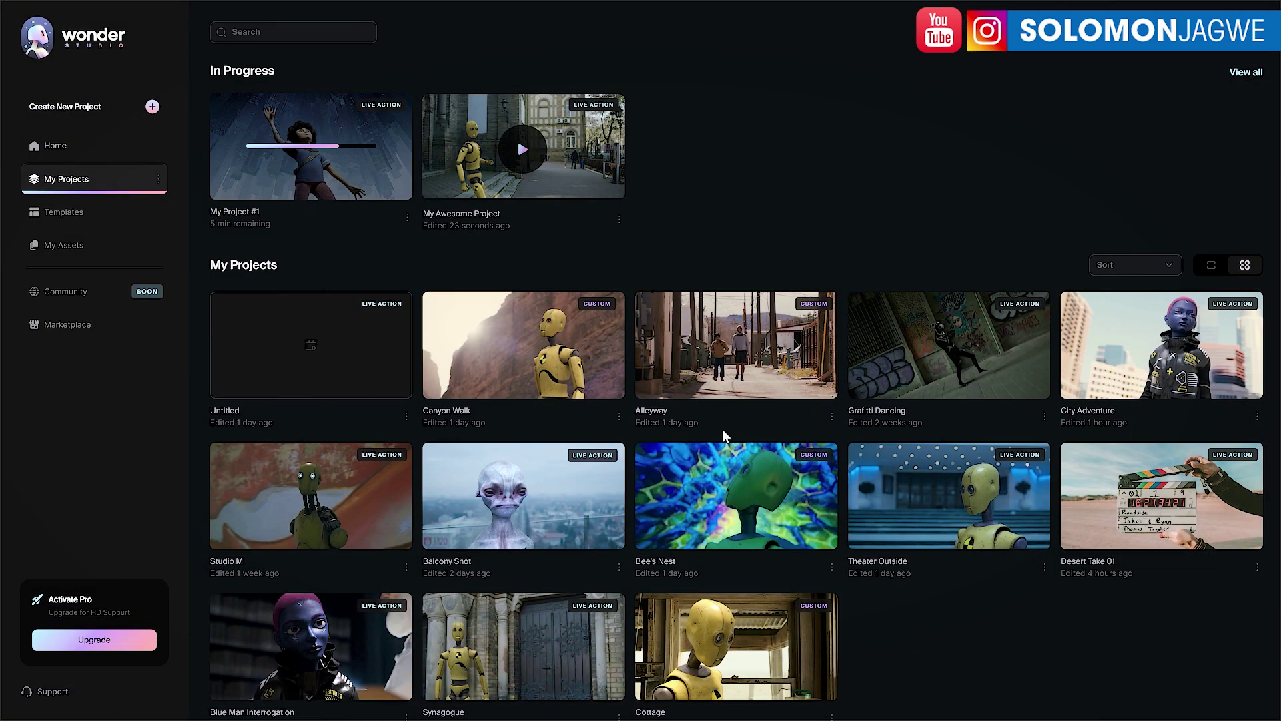
Open the My Awesome Project preview and play its rendered video
{"action": "left_click", "coordinate": [532, 158]}
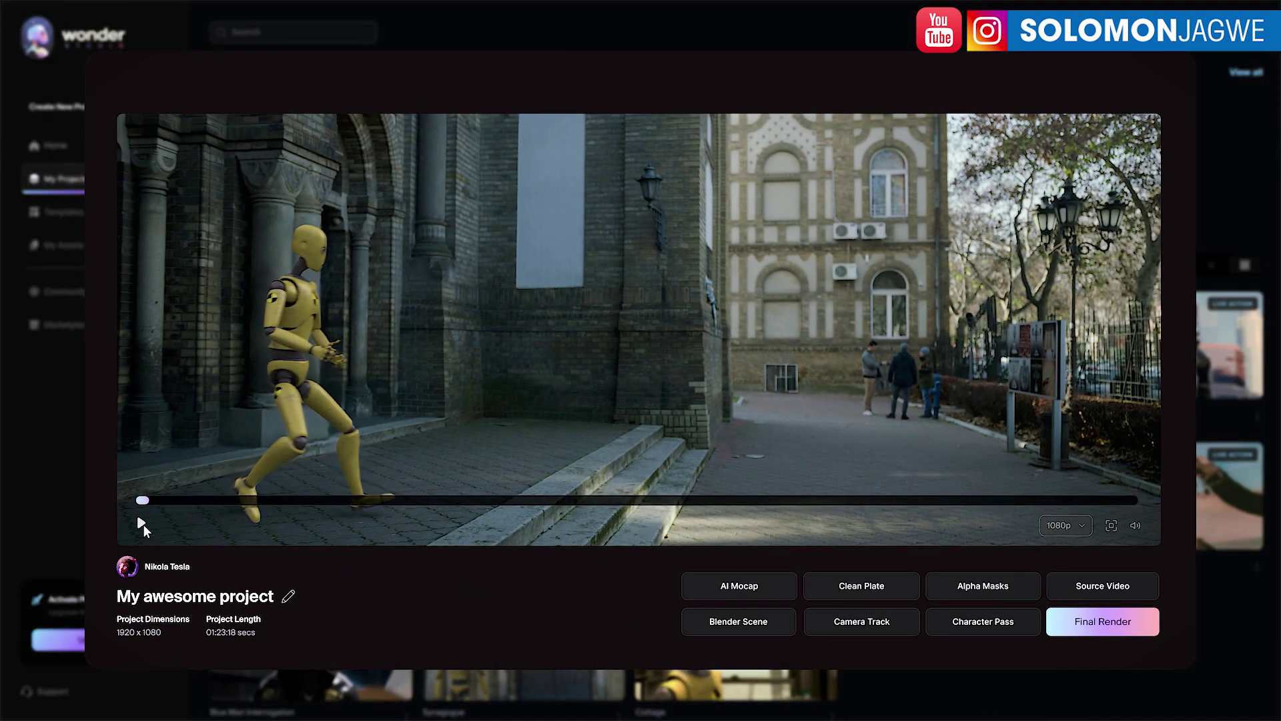
{"action": "left_click", "coordinate": [142, 523]}
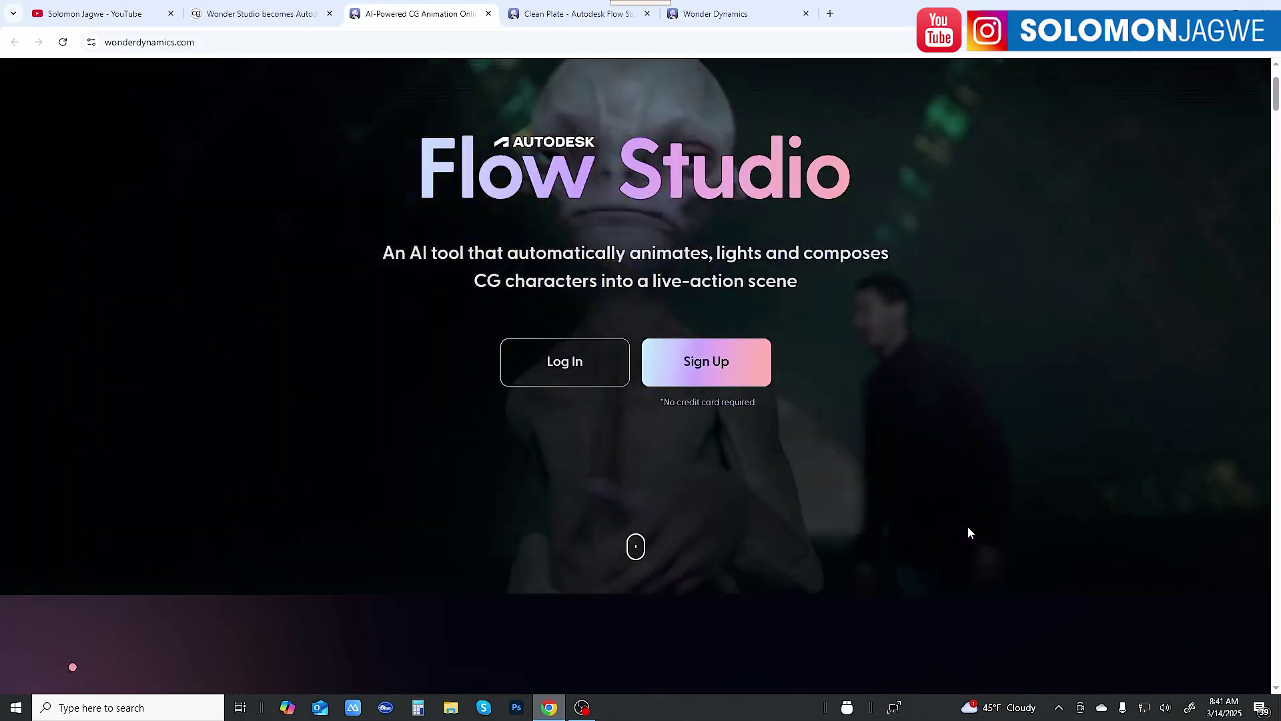
Scroll back to the top of the wonderdynamics.com Flow Studio landing page
{"action": "scroll", "coordinate": [970, 532], "scroll_direction": "up", "scroll_amount": 2}
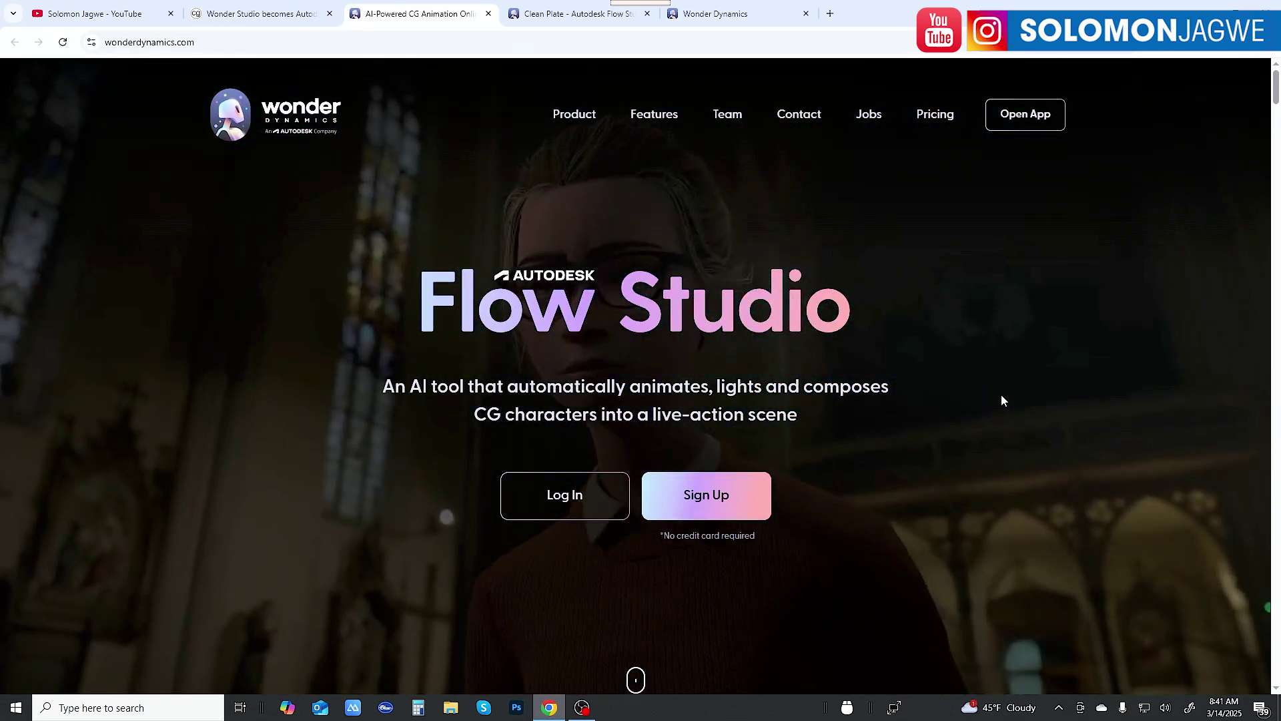
Switch to the Clean Plate help tab and scroll down to the Clean Plate article
{"action": "left_click", "coordinate": [578, 13]}
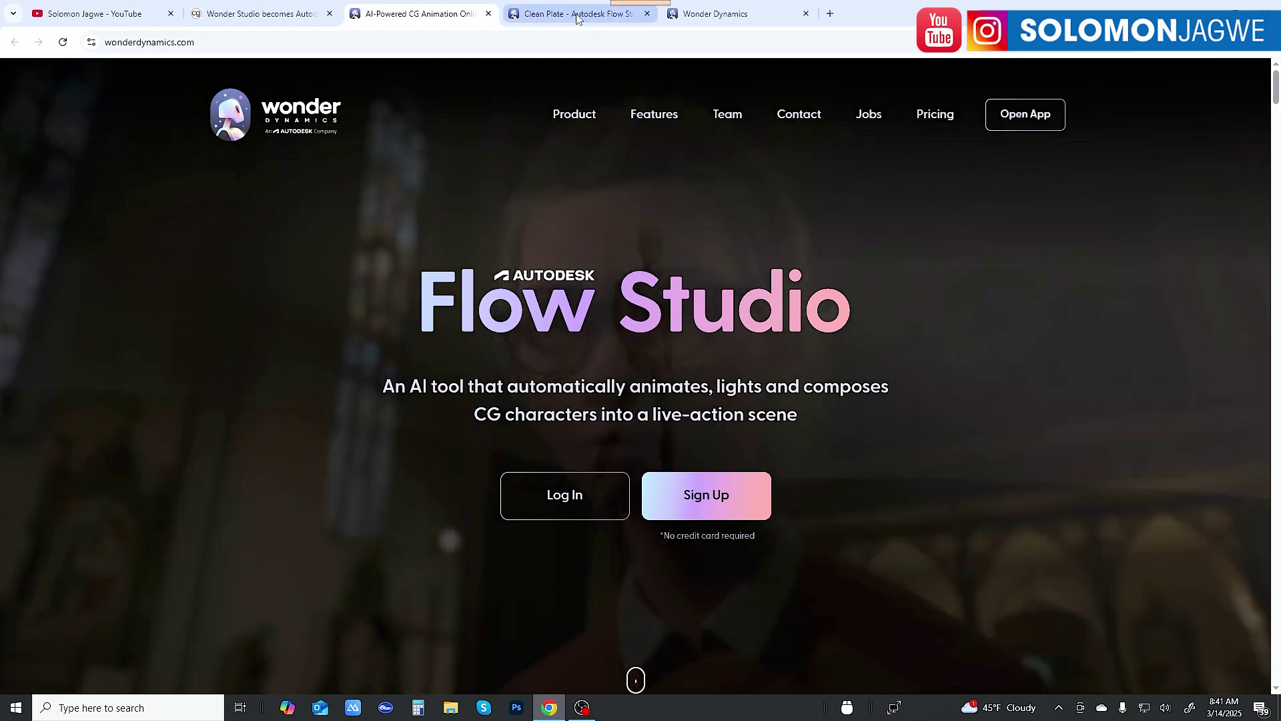
{"action": "scroll", "coordinate": [1087, 454], "scroll_direction": "down", "scroll_amount": 2}
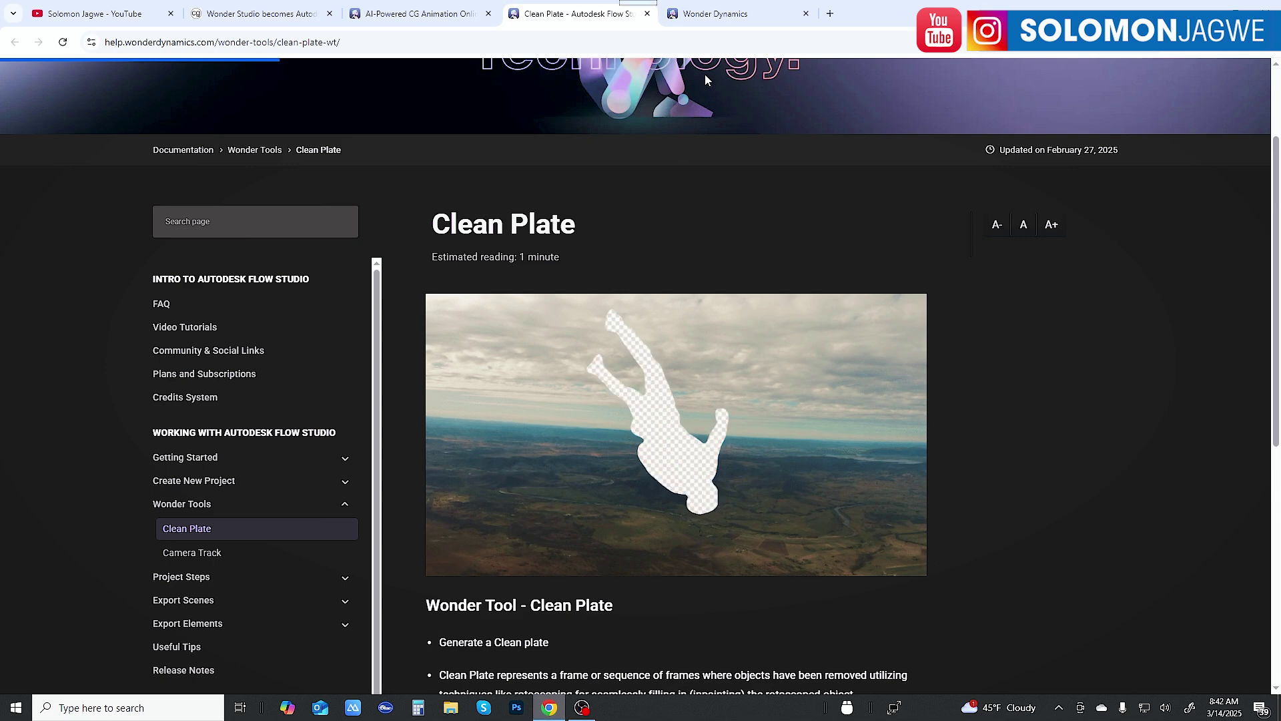
Go back to the Wonder Dynamics tab showing Camera Track and Clean Plate tools
{"action": "left_click", "coordinate": [717, 15]}
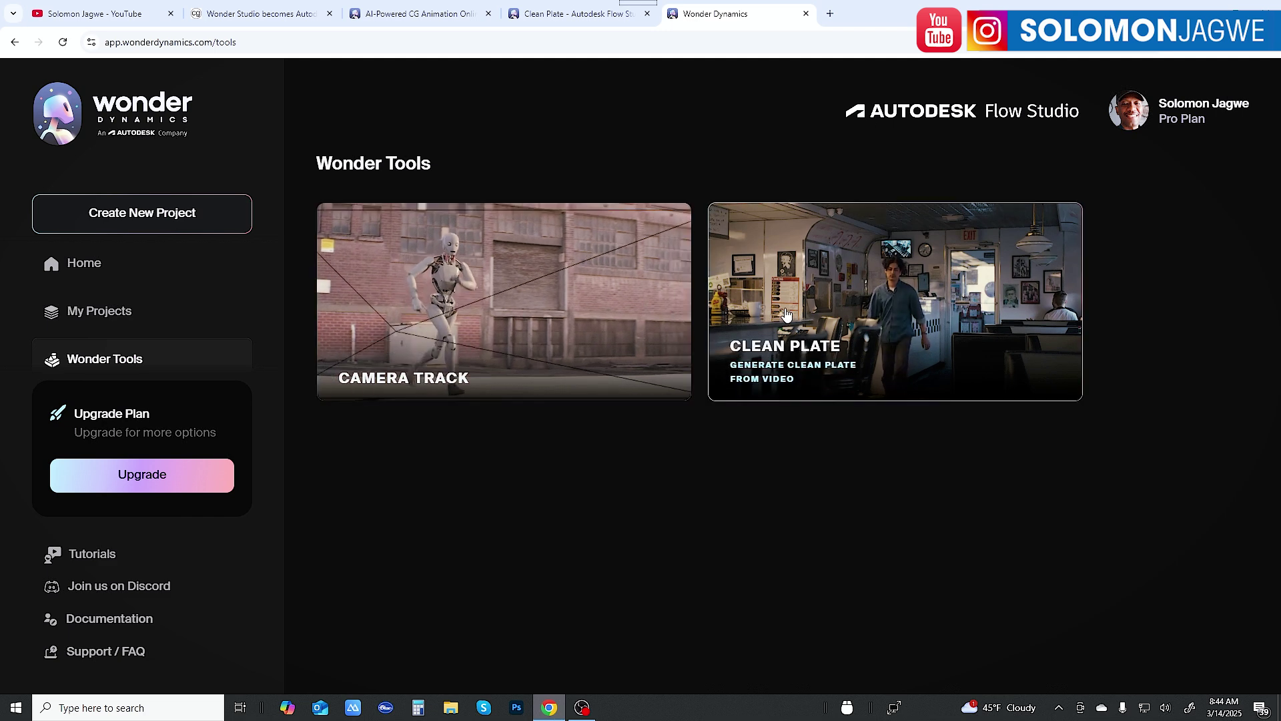
Start a new Clean Plate project and show the saved video assets under My Assets
{"action": "left_click", "coordinate": [904, 299]}
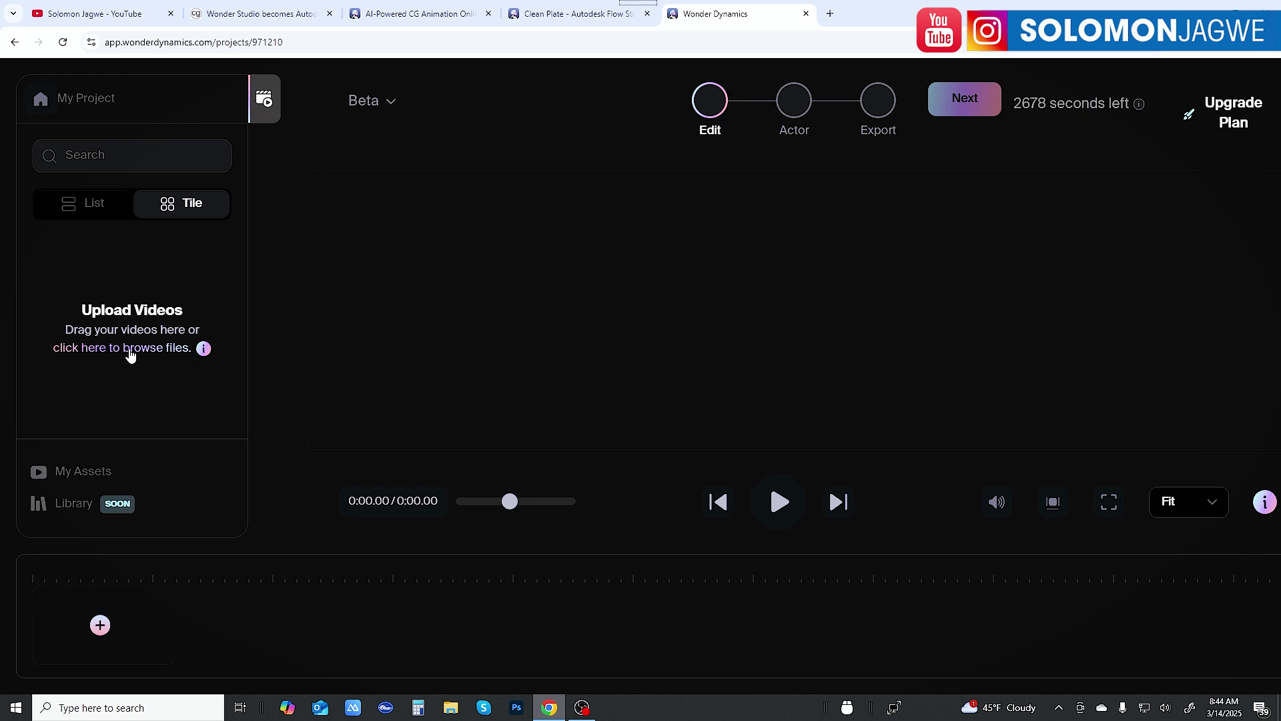
{"action": "left_click", "coordinate": [87, 474]}
Load the Walking_in_City_00 clip, review its playback, then scan a frame to detect both actors
{"action": "left_click_drag", "start_coordinate": [122, 389], "coordinate": [535, 393]}
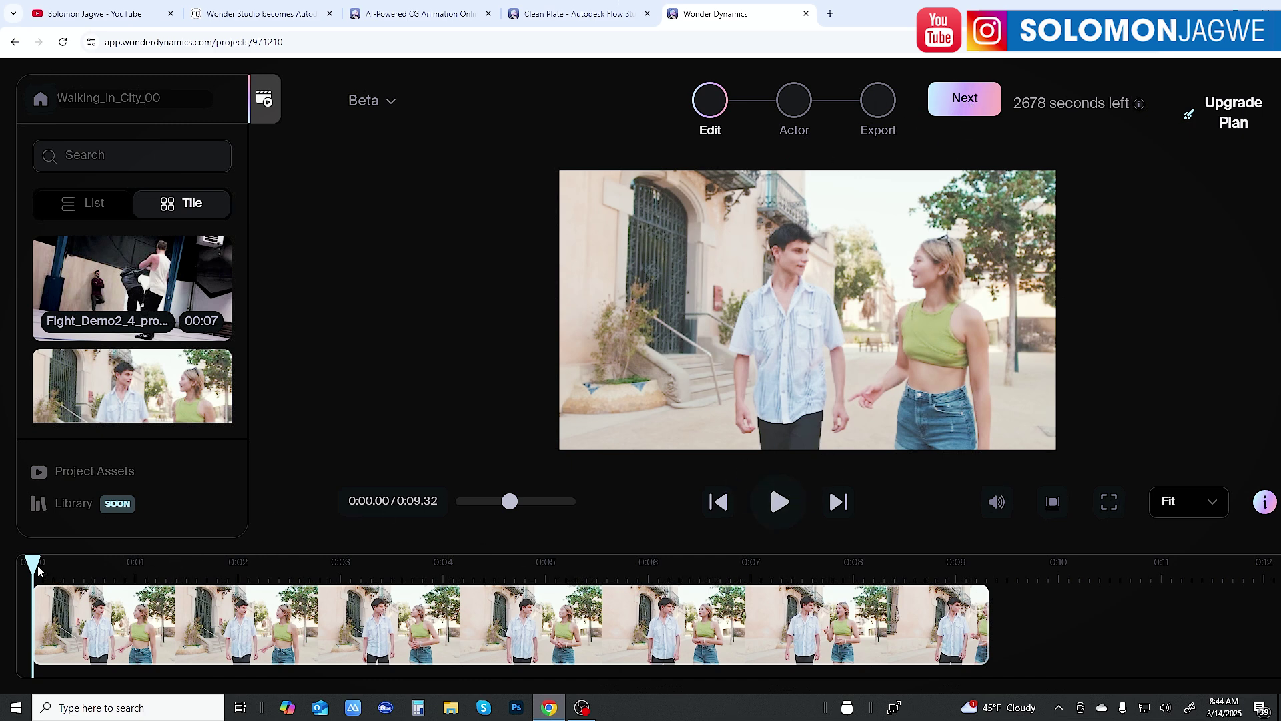
{"action": "left_click_drag", "start_coordinate": [38, 569], "coordinate": [235, 570]}
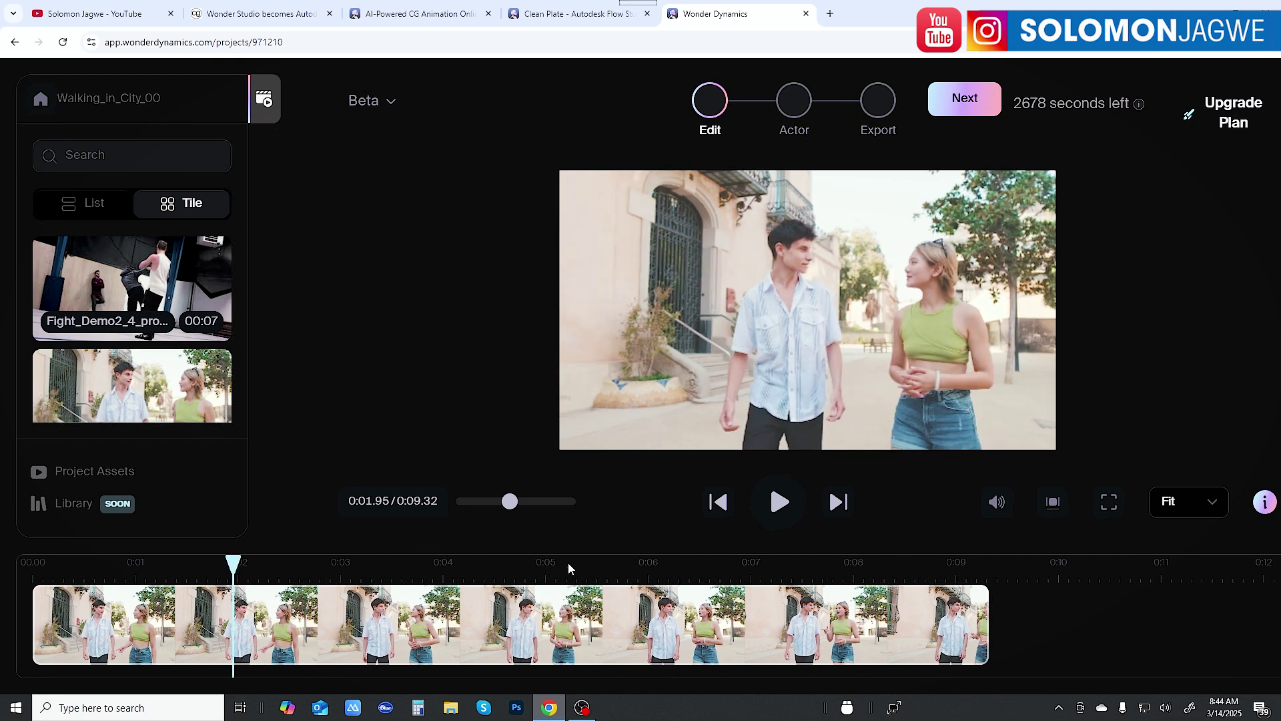
{"action": "left_click", "coordinate": [433, 566]}
{"action": "left_click", "coordinate": [779, 502]}
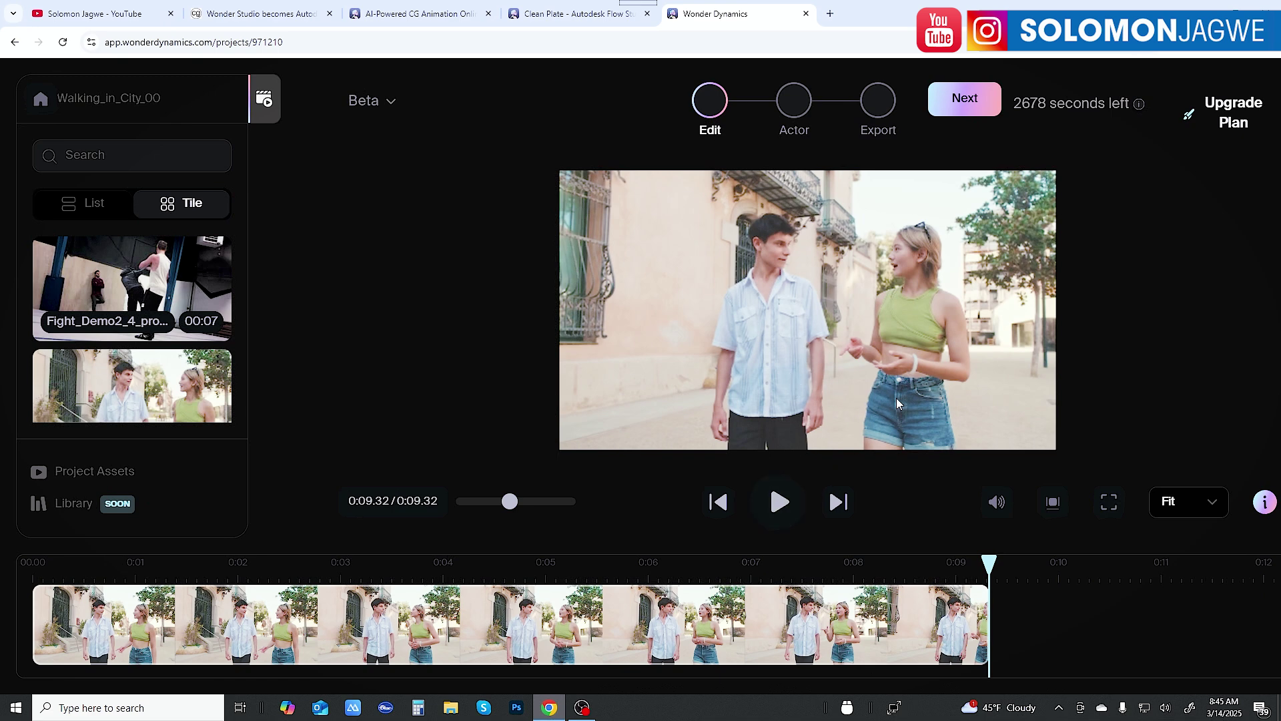
{"action": "left_click", "coordinate": [965, 102]}
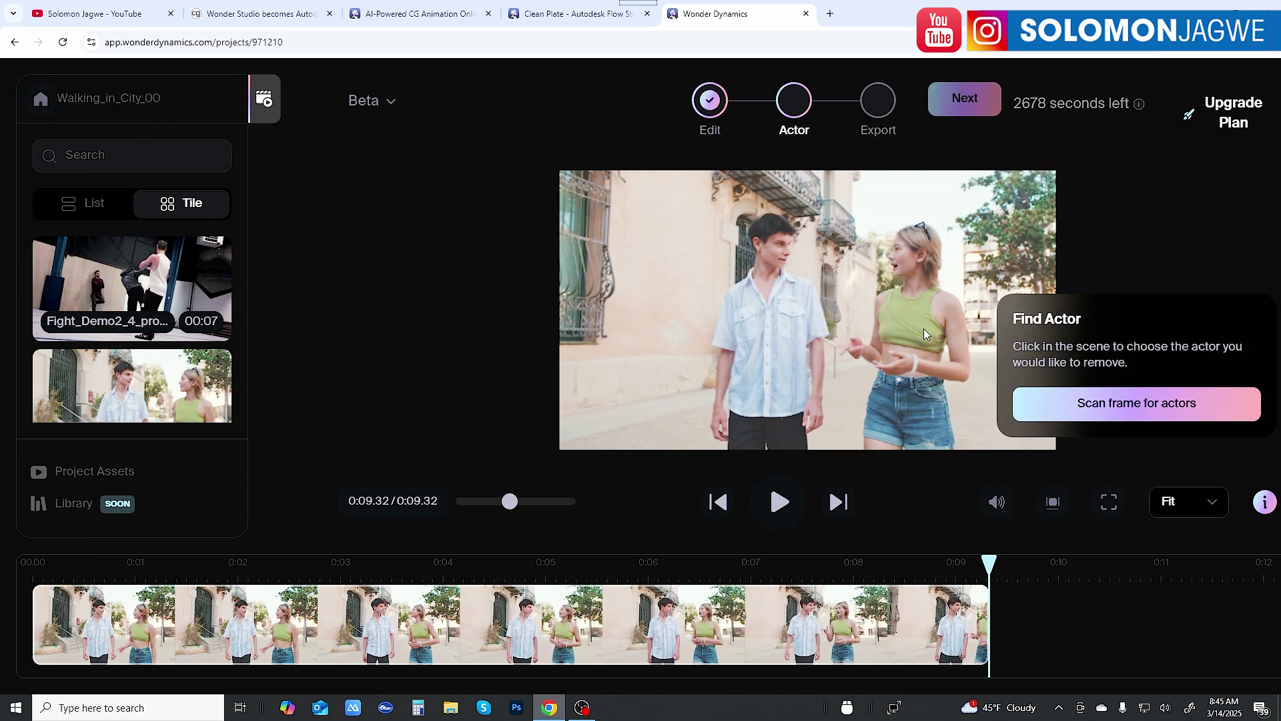
{"action": "left_click", "coordinate": [1128, 410]}
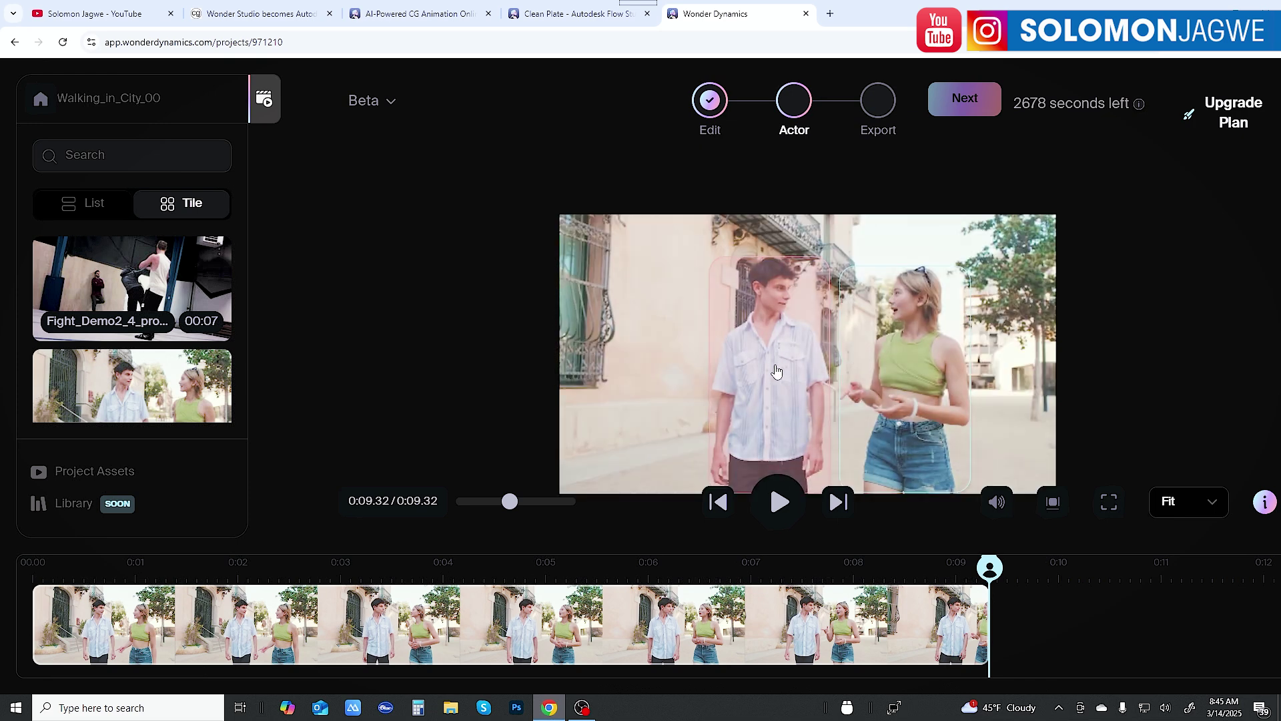
Tag the man as Actor 1 and the woman as a new Actor 2, then continue to clean plate generation
{"action": "left_click", "coordinate": [777, 368]}
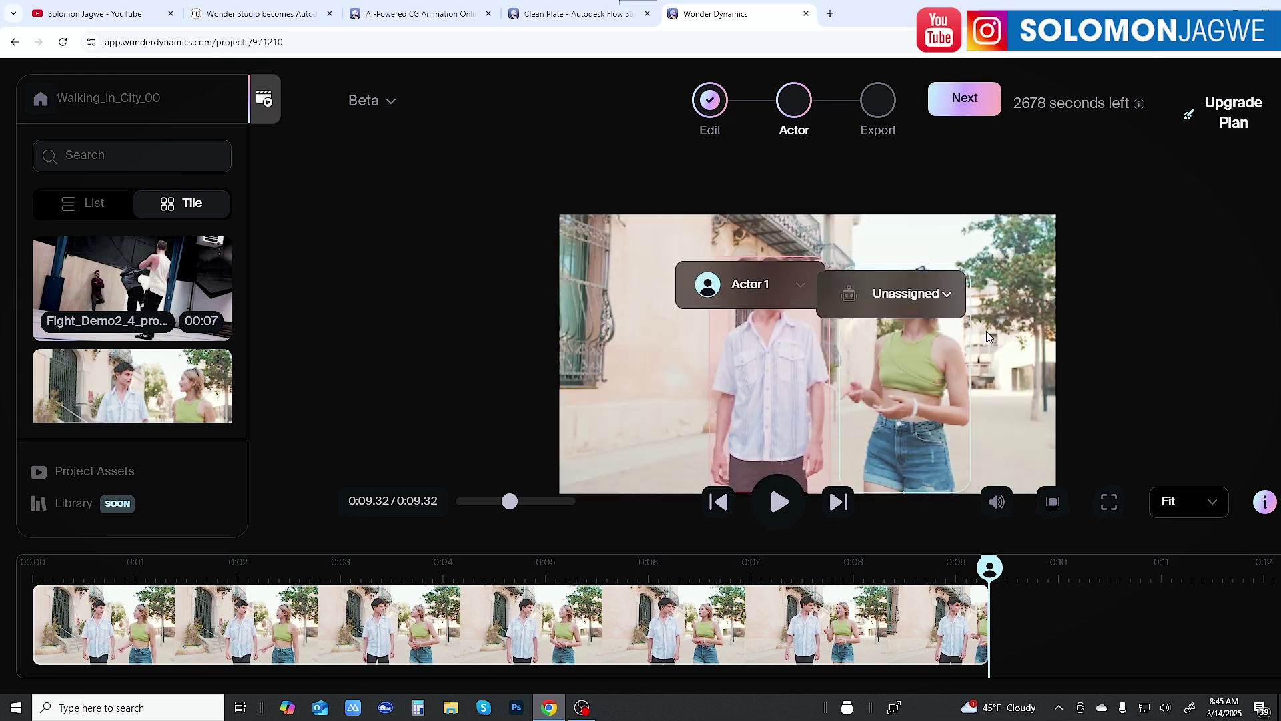
{"action": "left_click", "coordinate": [930, 341]}
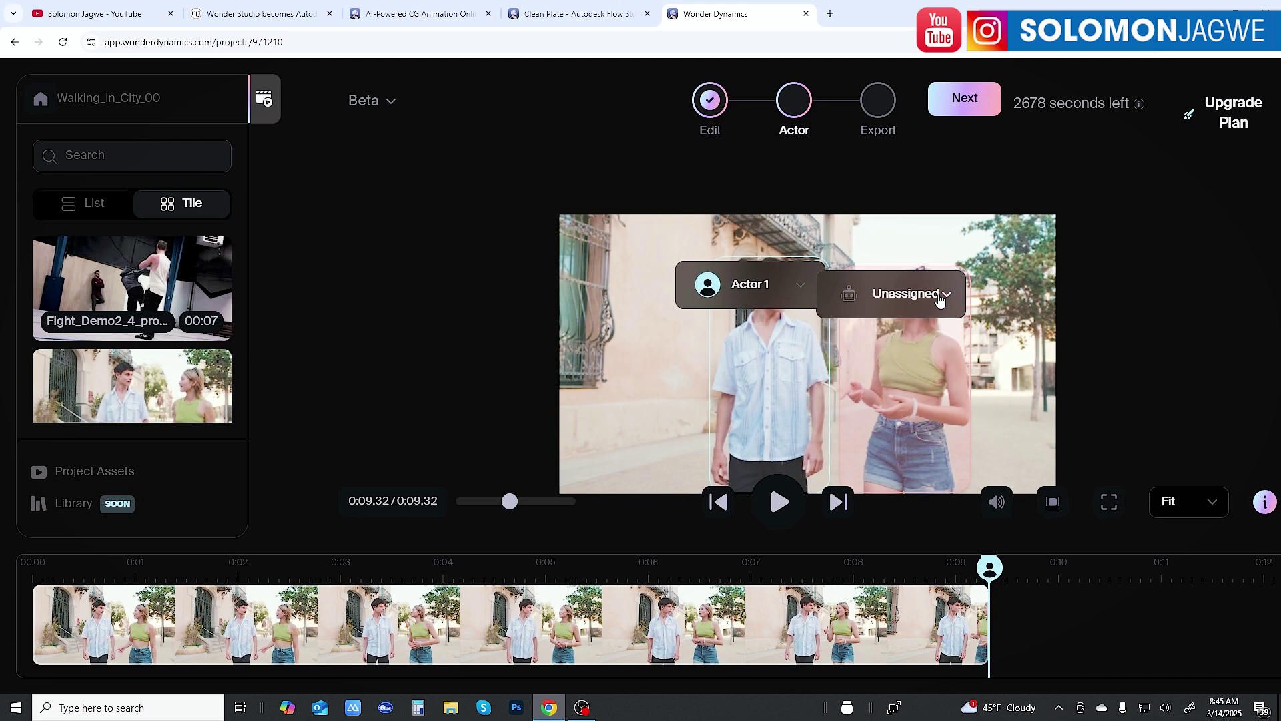
{"action": "left_click", "coordinate": [940, 301]}
{"action": "left_click", "coordinate": [896, 340]}
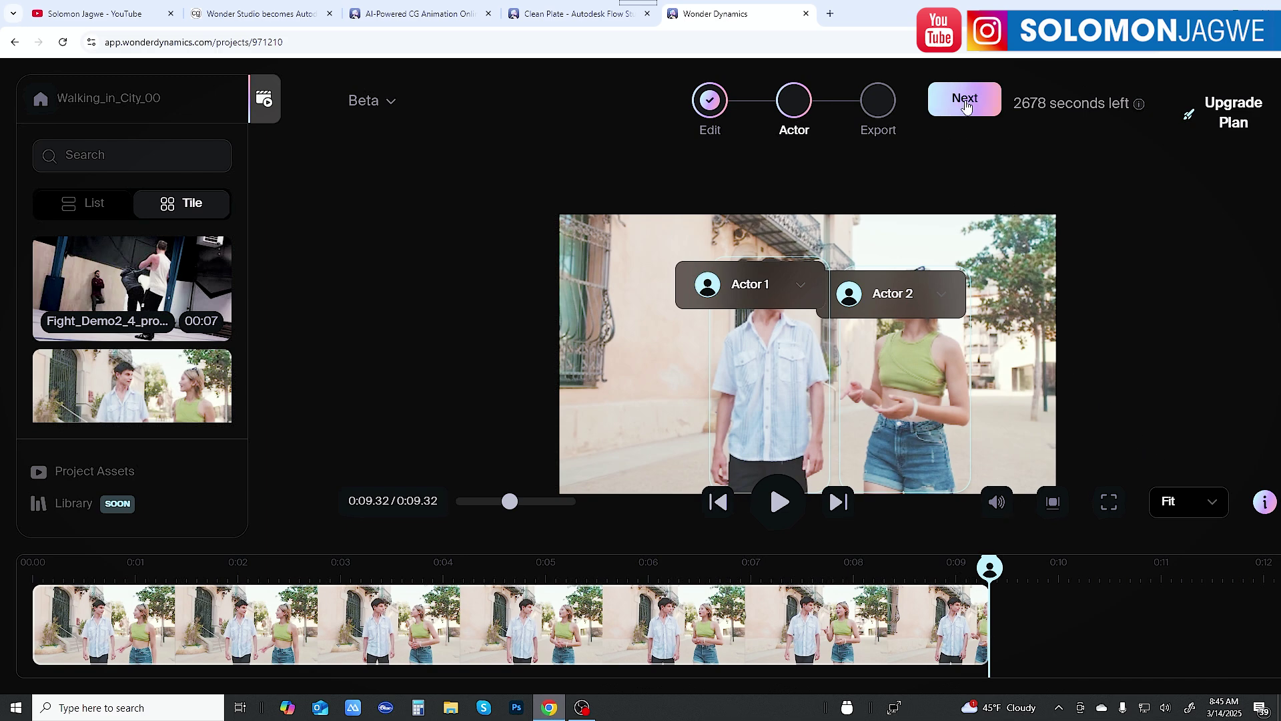
{"action": "left_click", "coordinate": [965, 103]}
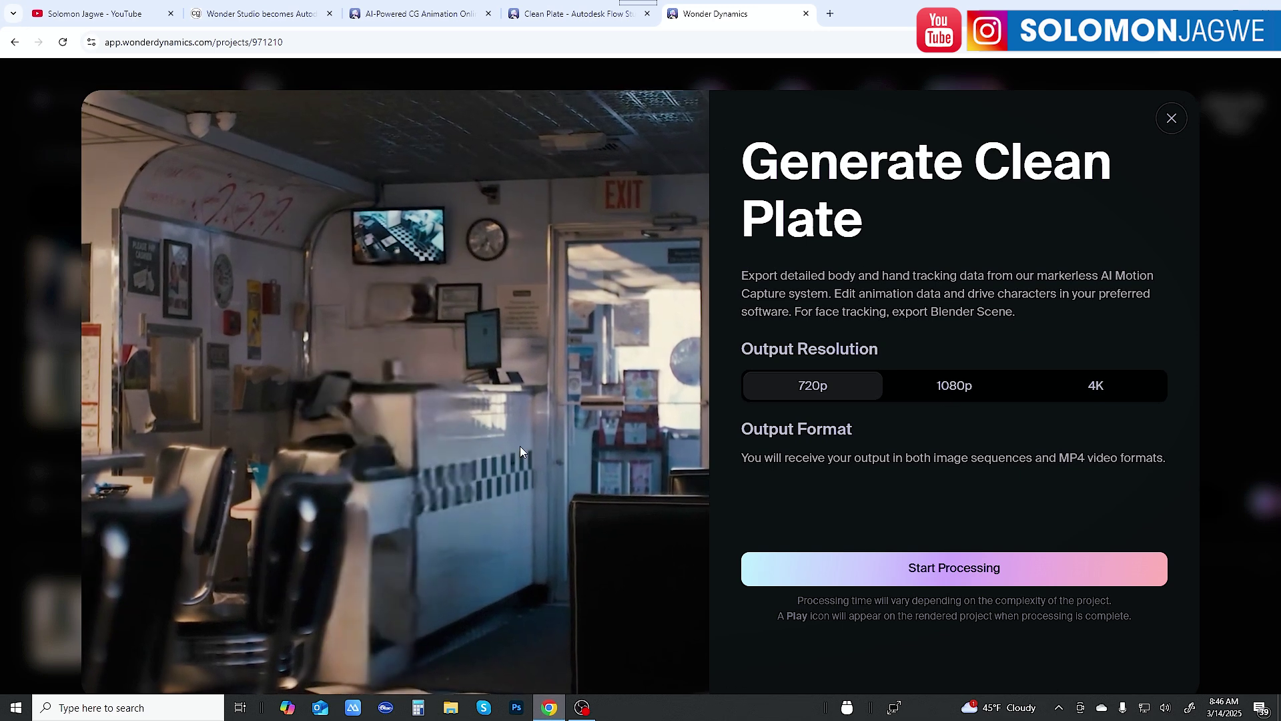
Compare the 4K, 1080p and 720p output options, settle on 4K, and start processing
{"action": "left_click", "coordinate": [1094, 391]}
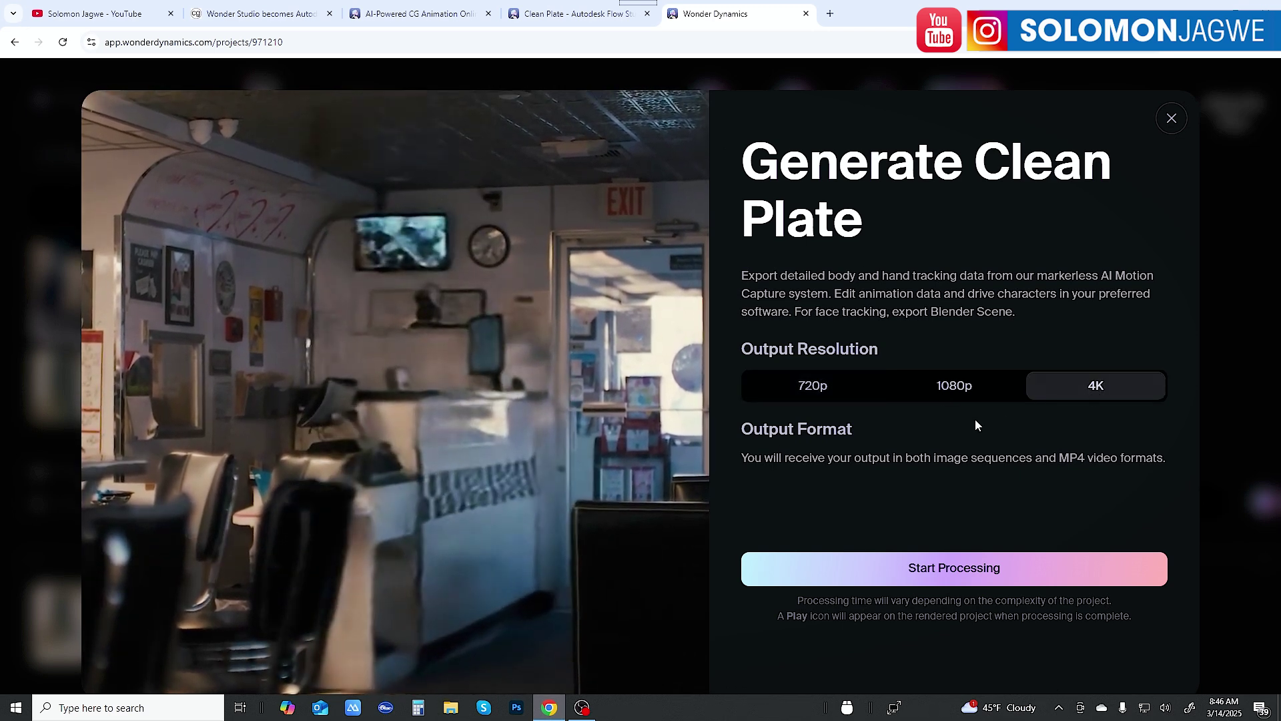
{"action": "left_click", "coordinate": [968, 393]}
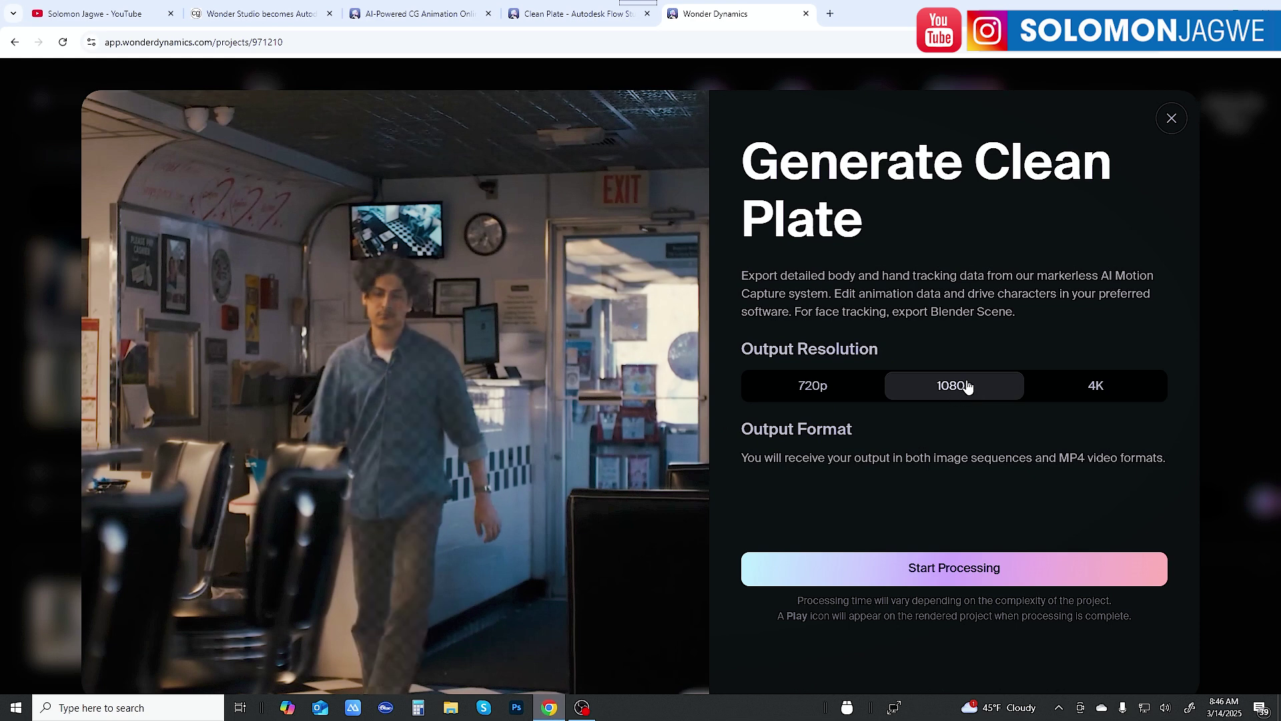
{"action": "left_click", "coordinate": [813, 387]}
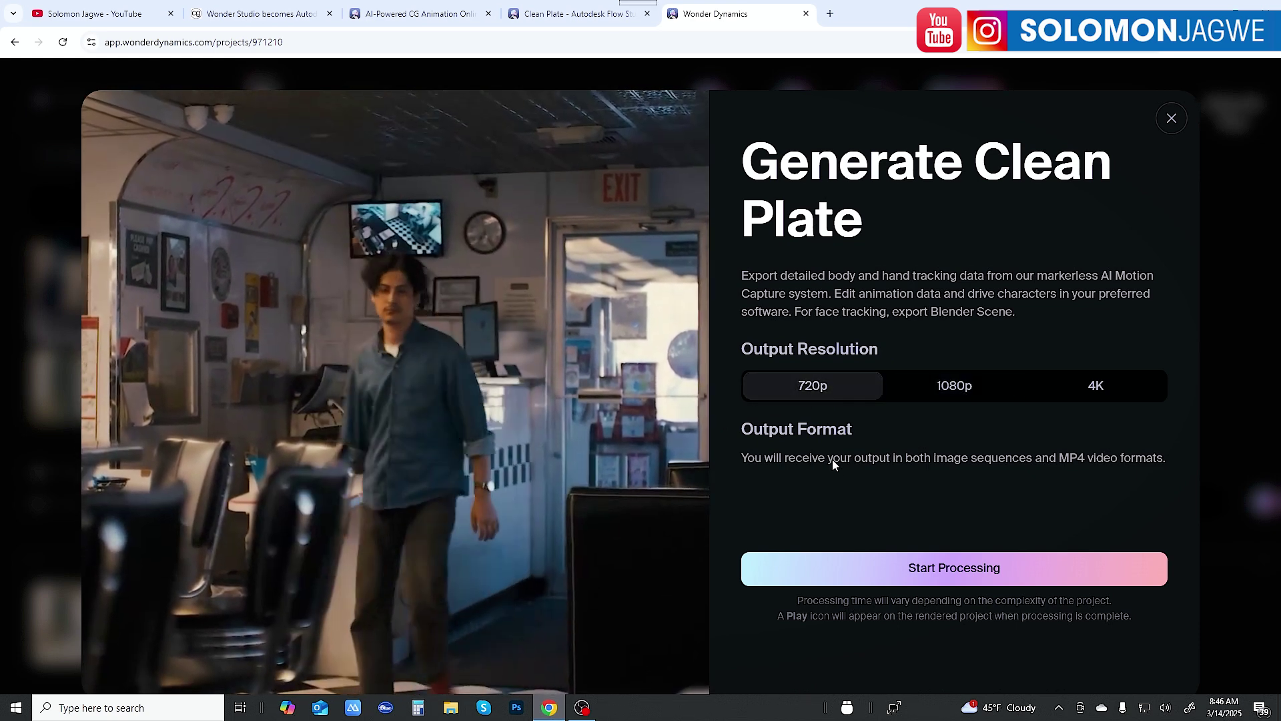
{"action": "left_click", "coordinate": [1096, 386]}
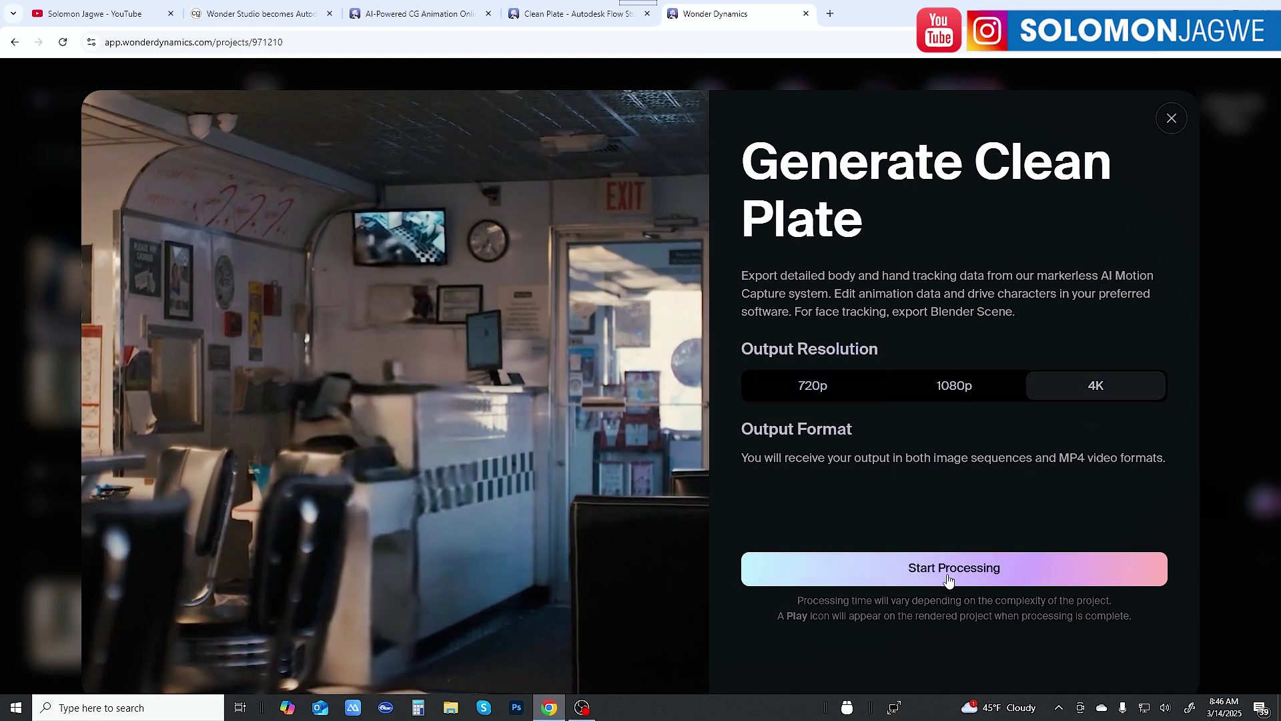
{"action": "left_click", "coordinate": [947, 573]}
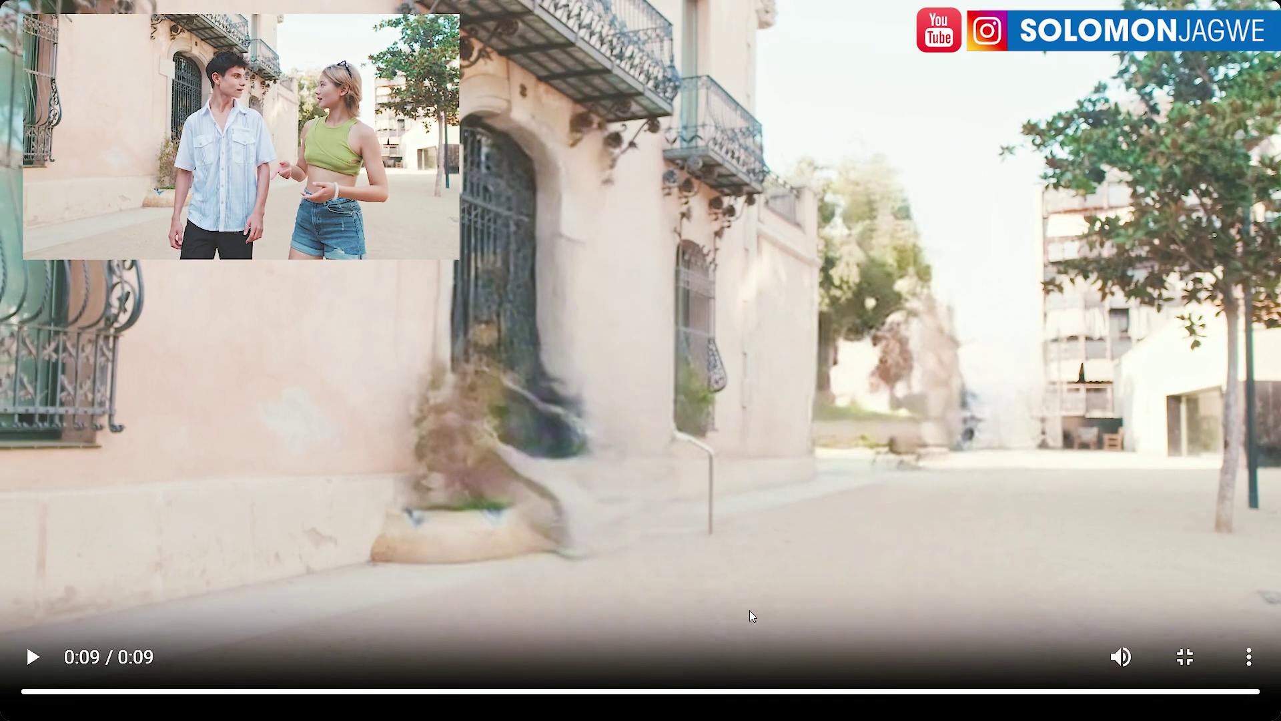
Exit fullscreen playback to return to the Walking_in_City_00 export view at 3840 x 2160
{"action": "left_click", "coordinate": [1185, 657]}
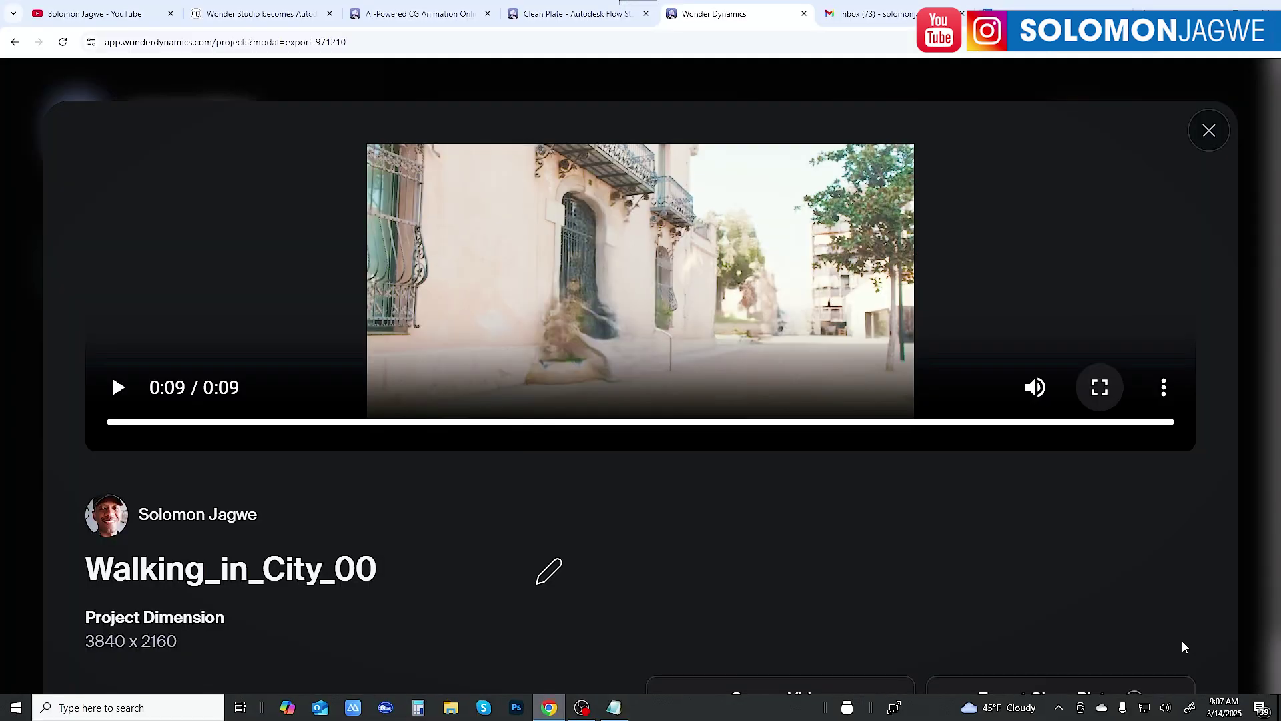
Export the Walking_in_City_00 4K clean plate as an MP4 video
{"action": "scroll", "coordinate": [1087, 603], "scroll_direction": "down", "scroll_amount": 2}
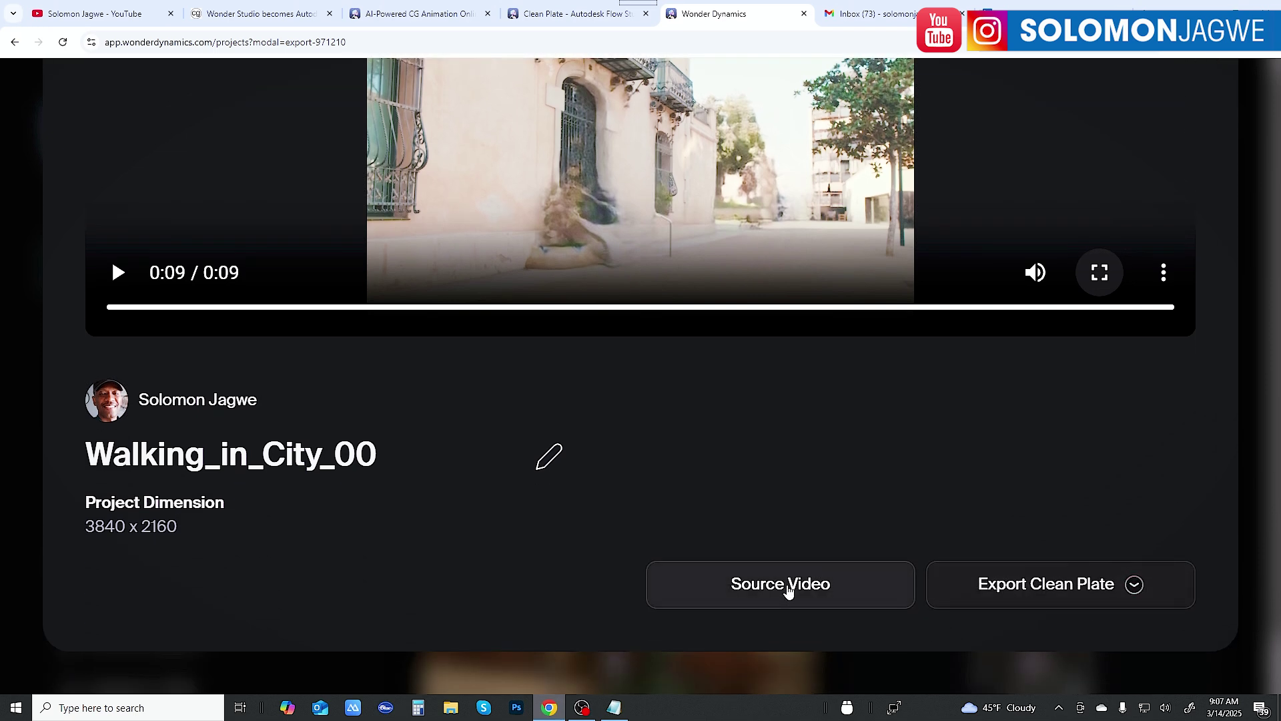
{"action": "left_click", "coordinate": [1134, 586]}
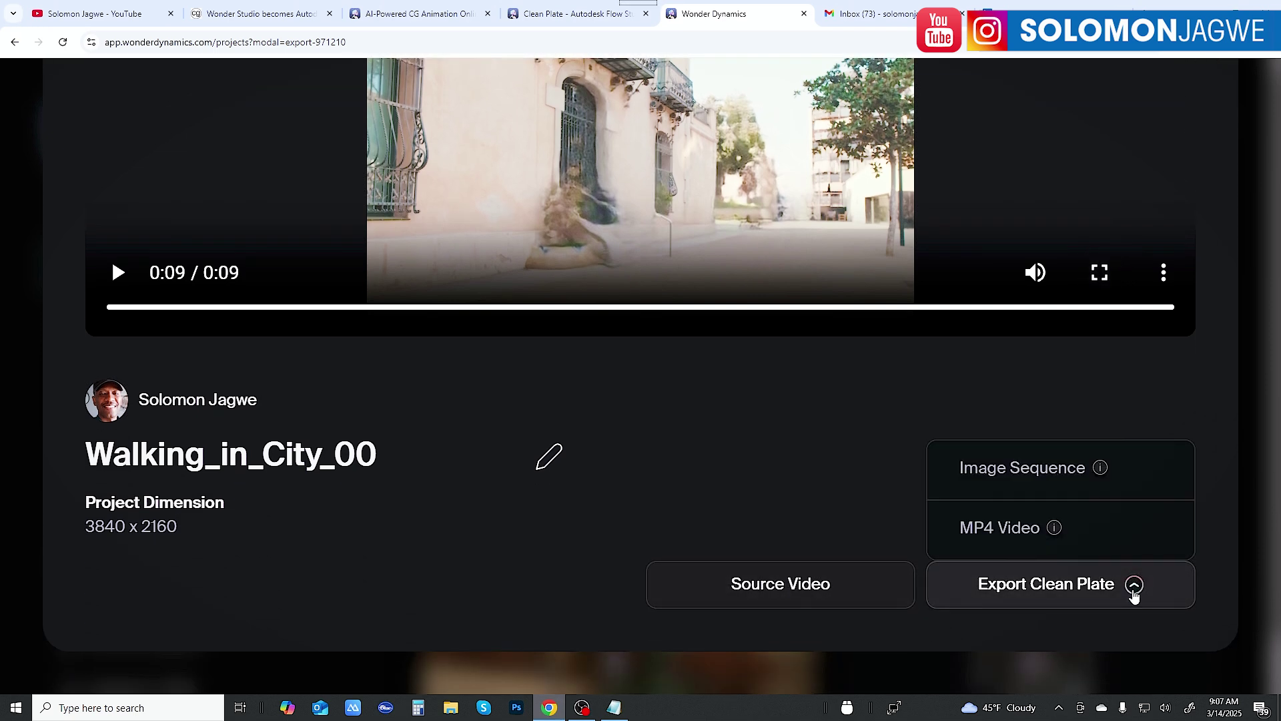
{"action": "left_click", "coordinate": [1028, 532]}
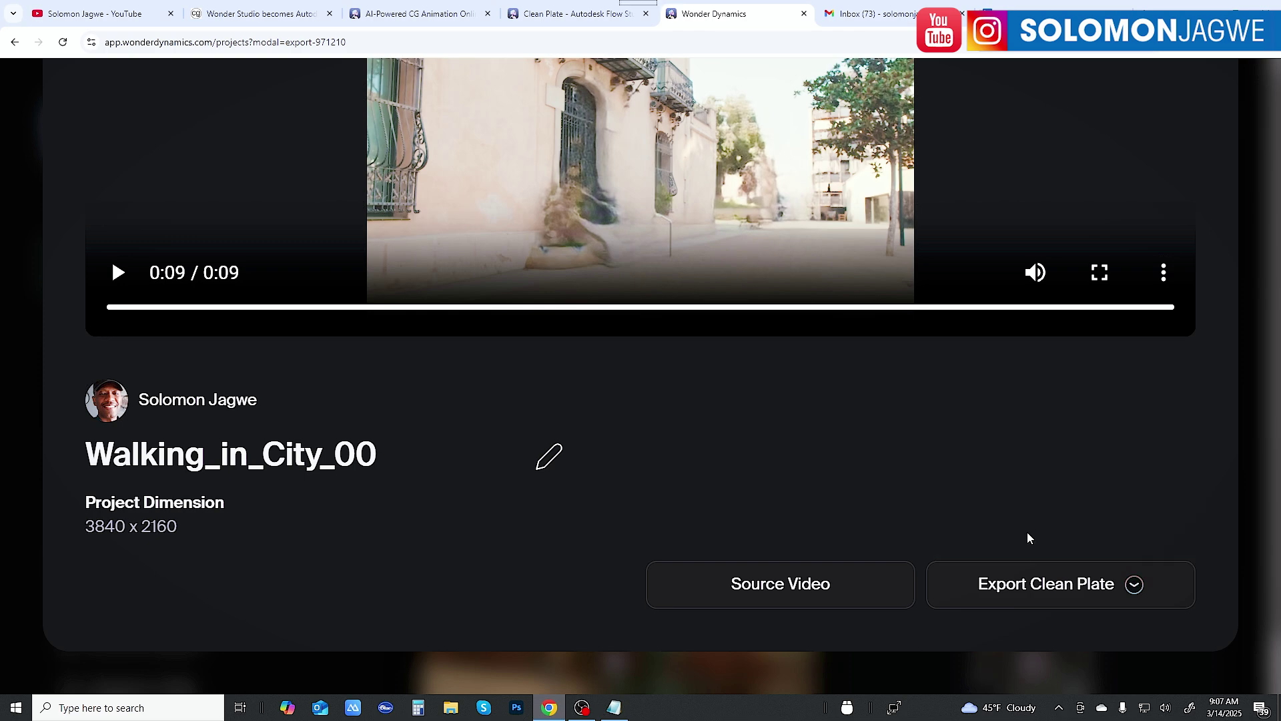